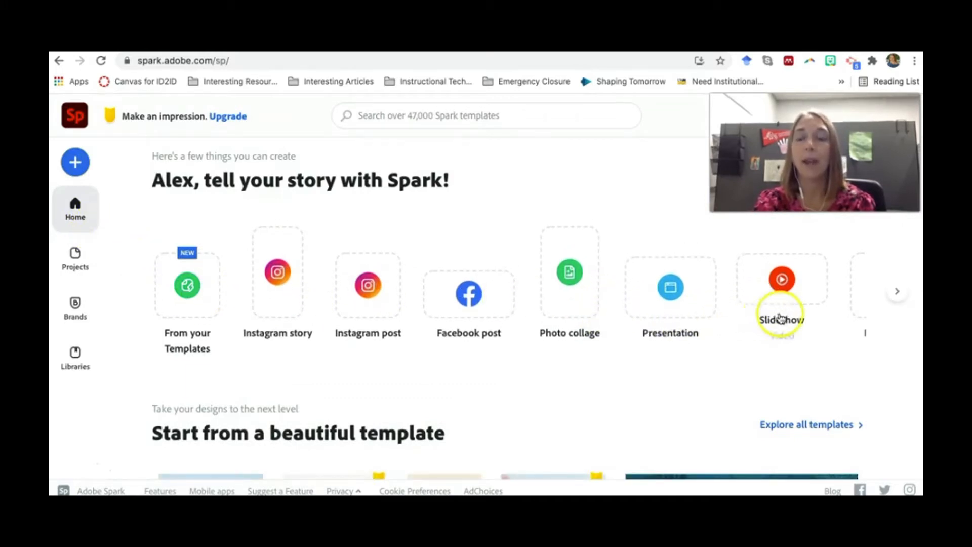
- Start a new slideshow video project and title it "Adobe Spark"
left_click(786, 287)
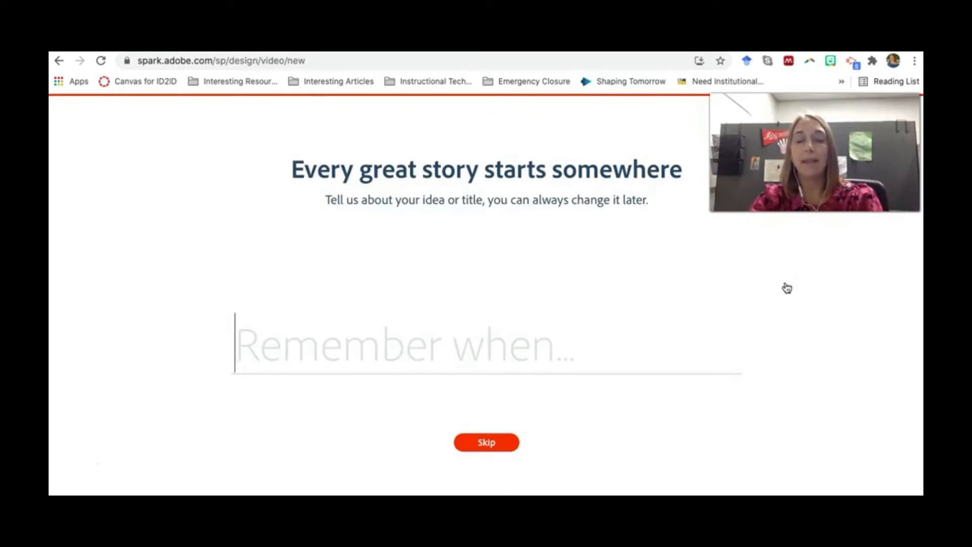
type("Ad")
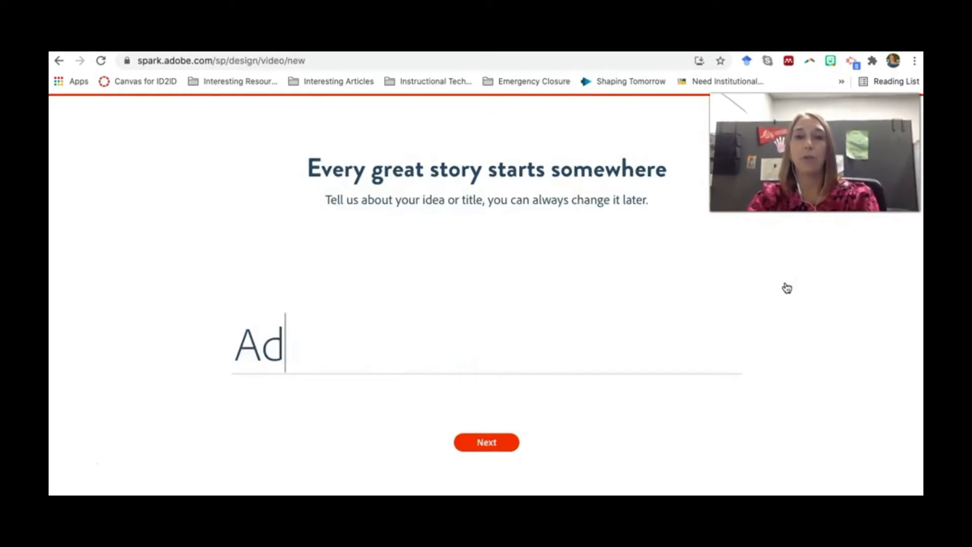
type("obe Spark")
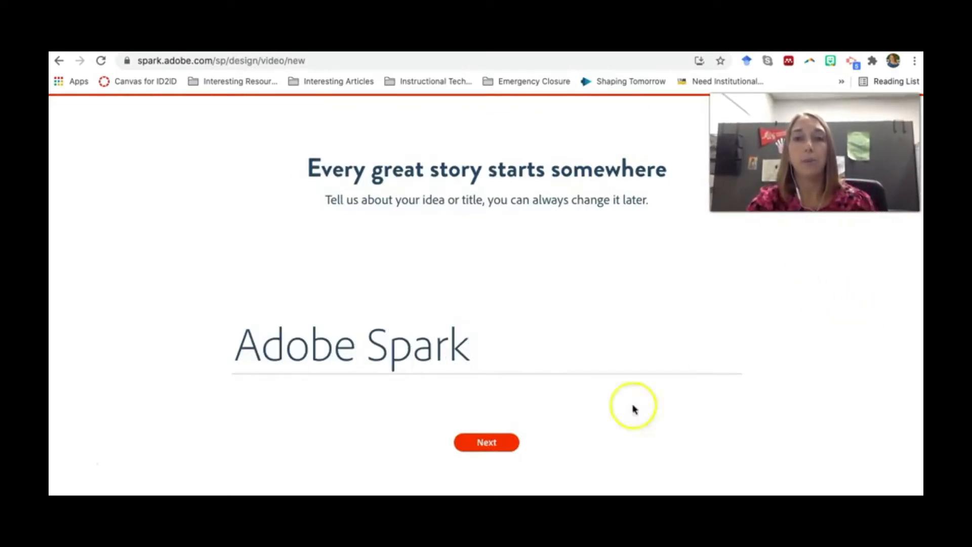
left_click(498, 442)
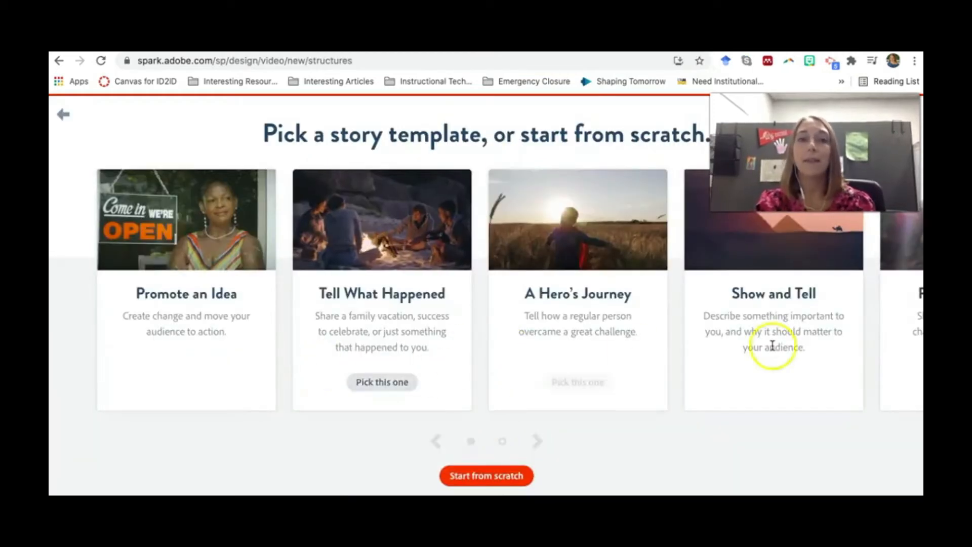
- Start the video from the Teach a Lesson story template and dismiss the quick tips tutorial
mouse_move(774, 347)
scroll(773, 346, "right", 12)
scroll(774, 347, "left", 12)
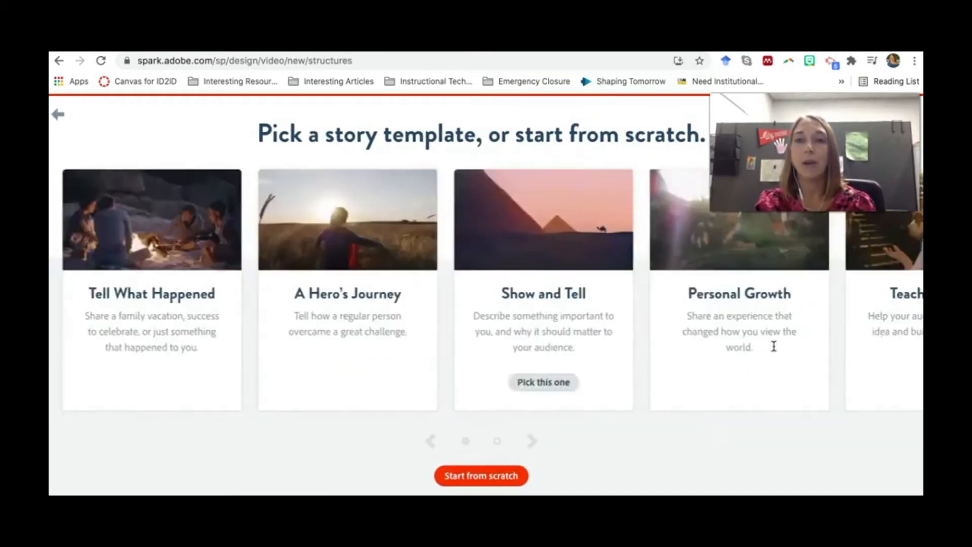
scroll(774, 347, "right", 10)
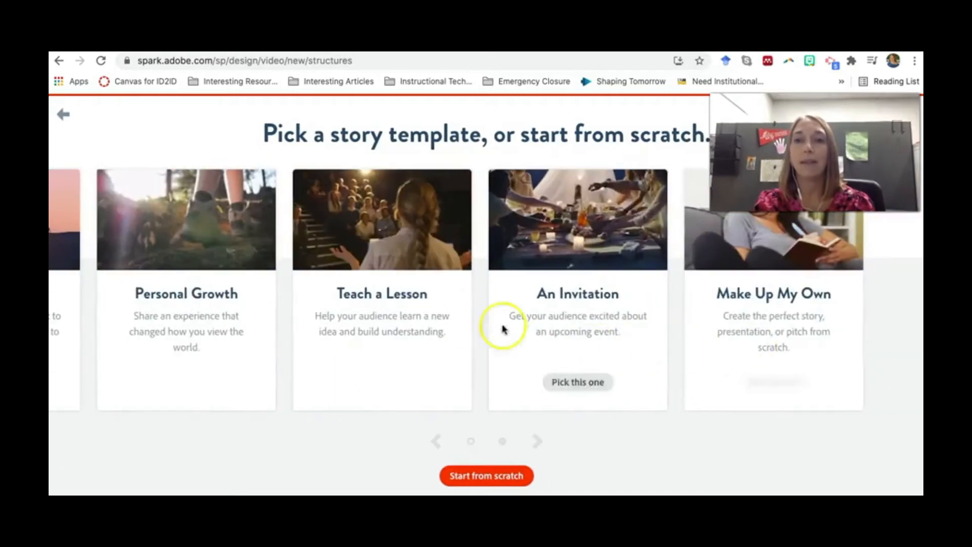
mouse_move(386, 302)
left_click(395, 377)
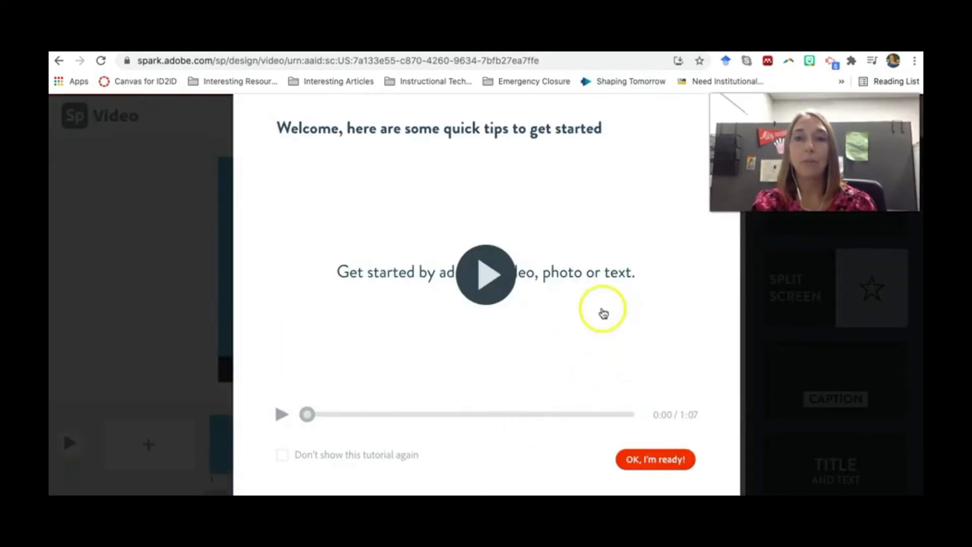
left_click(669, 462)
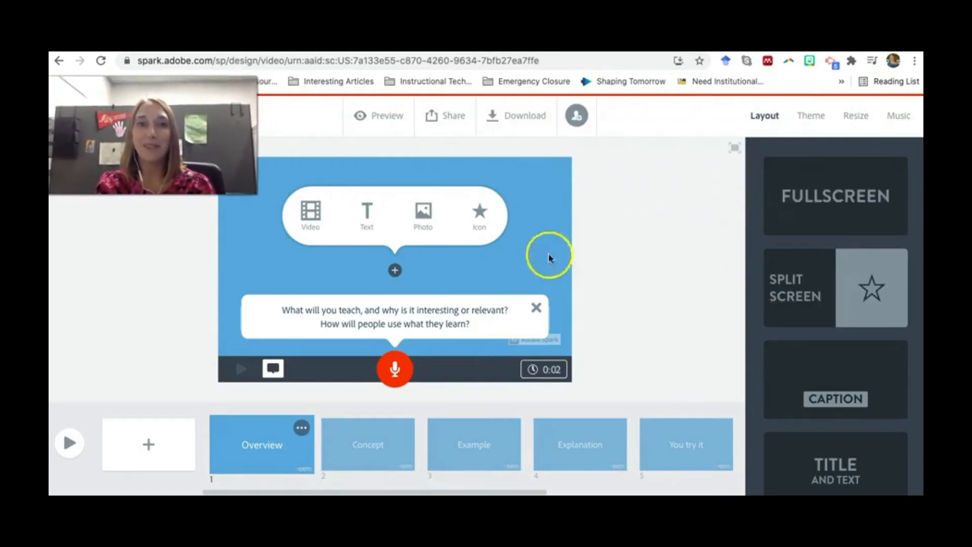
- Apply the Split Screen layout to the Overview slide
left_click(834, 380)
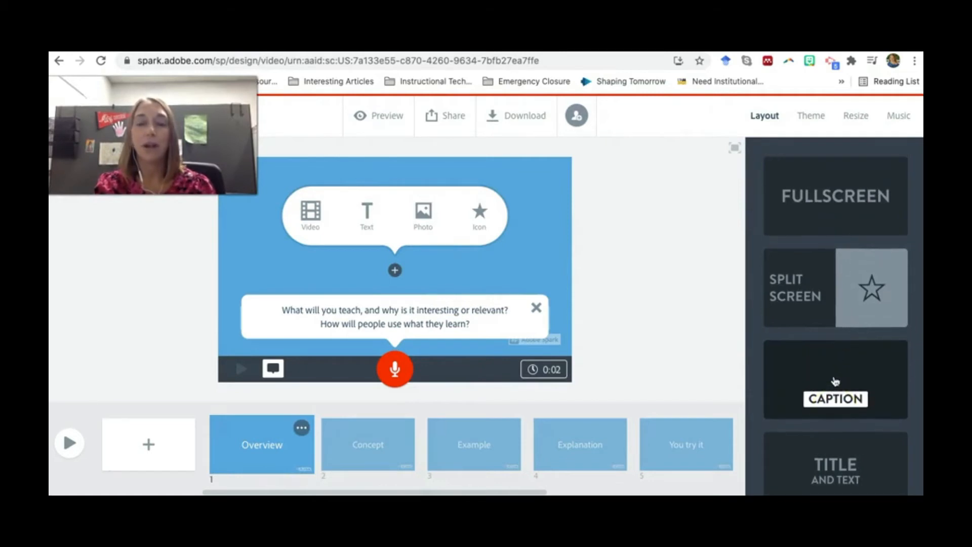
left_click(859, 220)
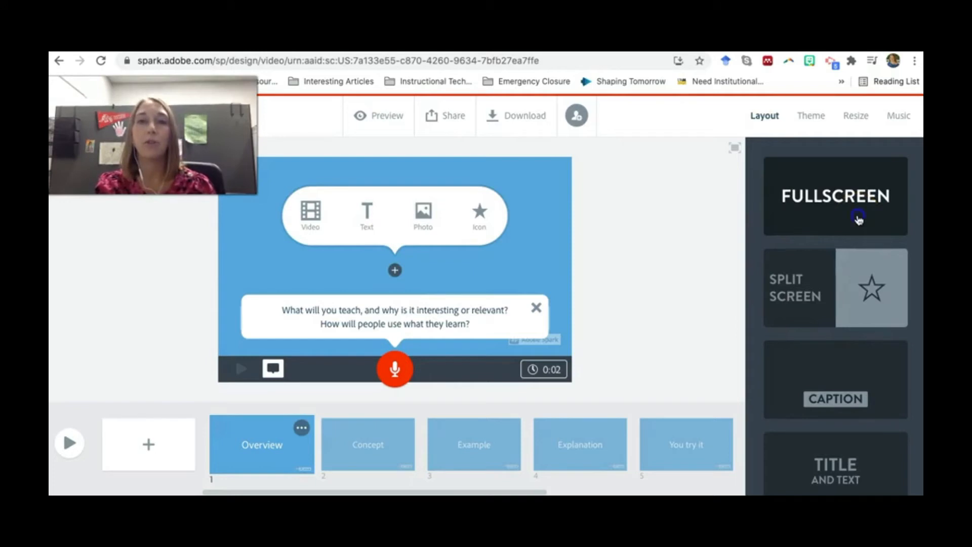
left_click(868, 287)
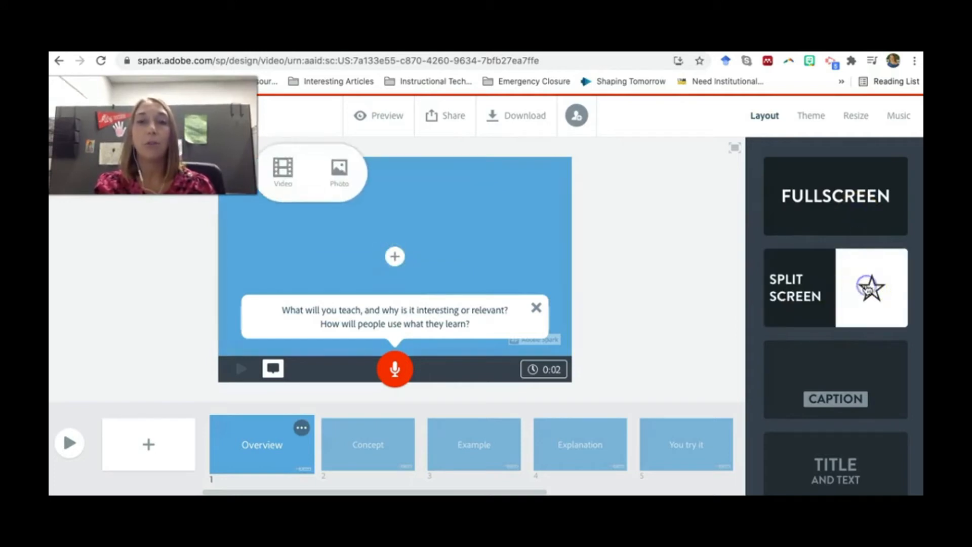
- Add the text "Description" to the white half of the first slide
left_click(486, 257)
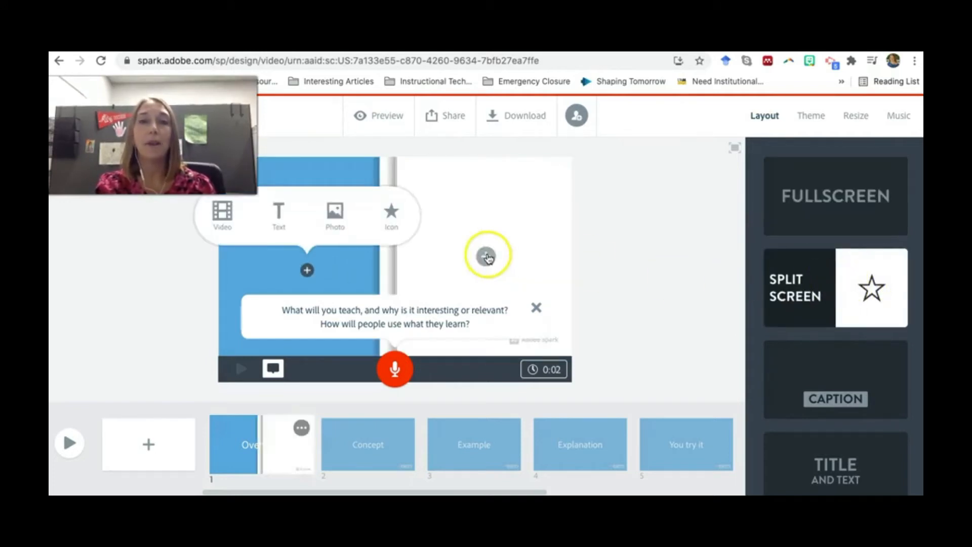
left_click(456, 216)
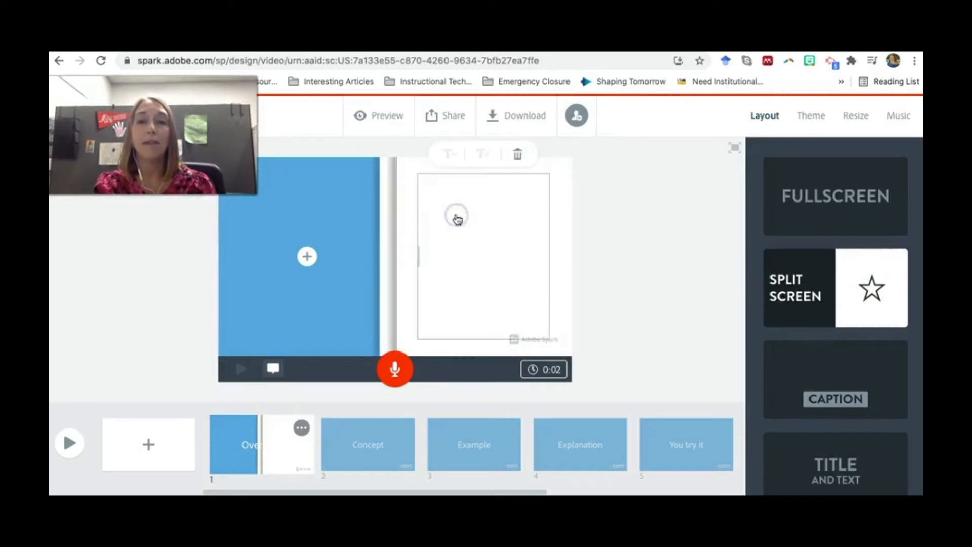
type("Descri")
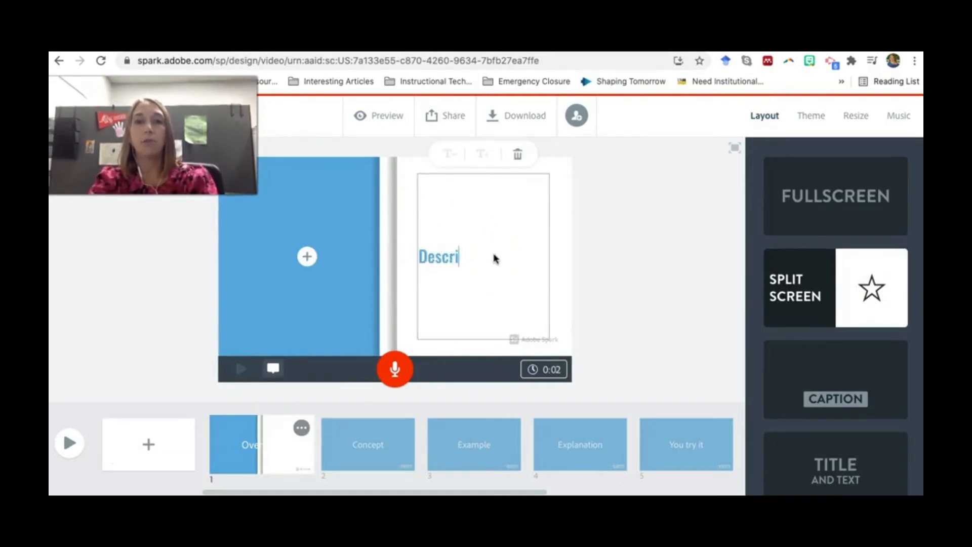
type("ption")
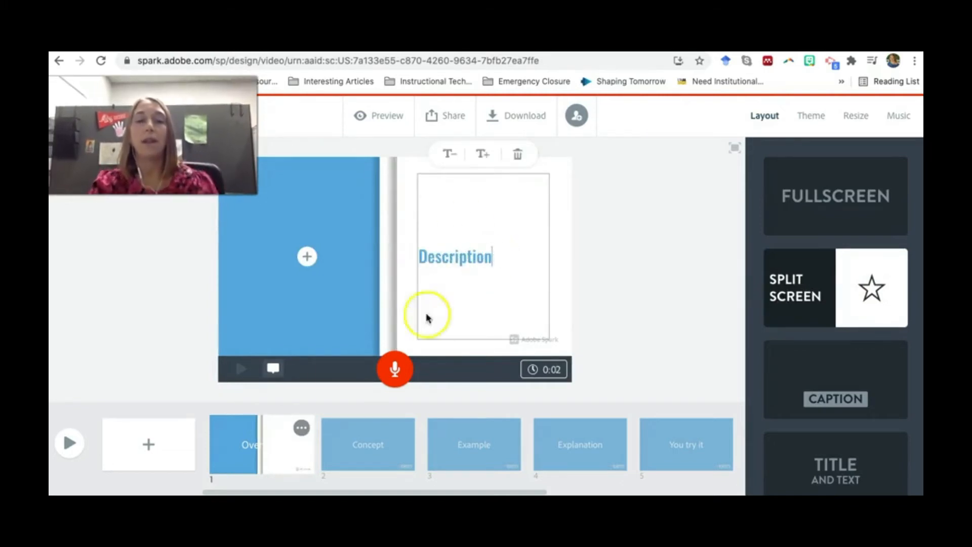
- Search Adobe Stock for "computer" and place the photo of the woman at a laptop in the first slide's blue half
left_click(306, 256)
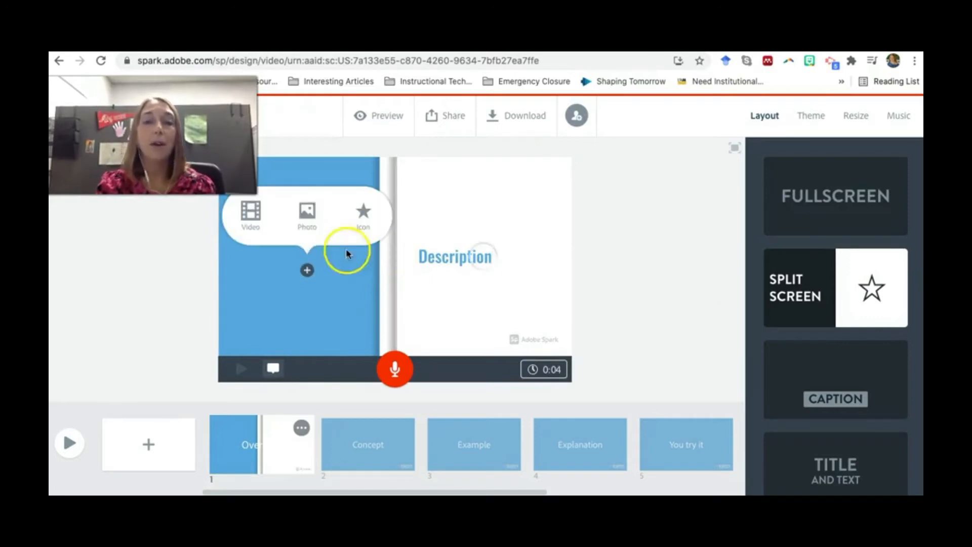
left_click(311, 224)
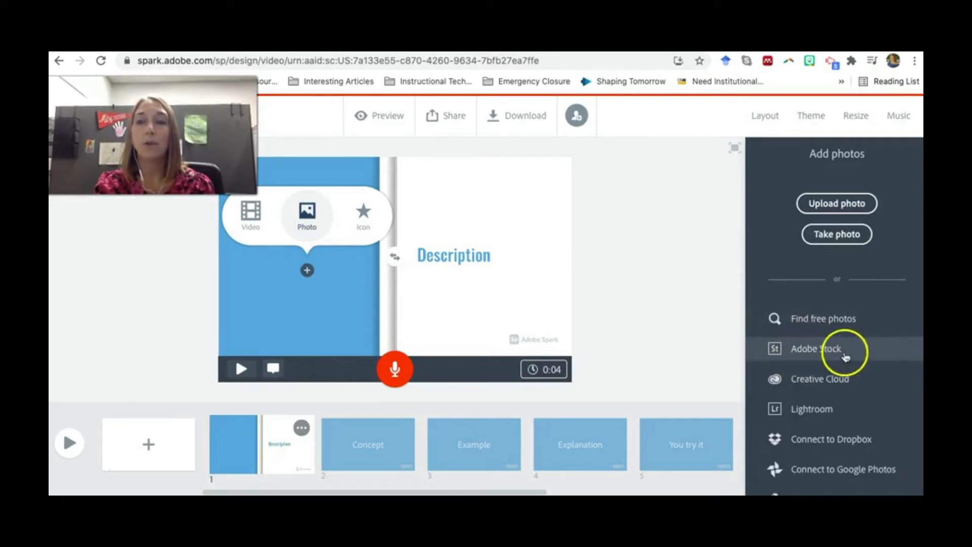
left_click(815, 349)
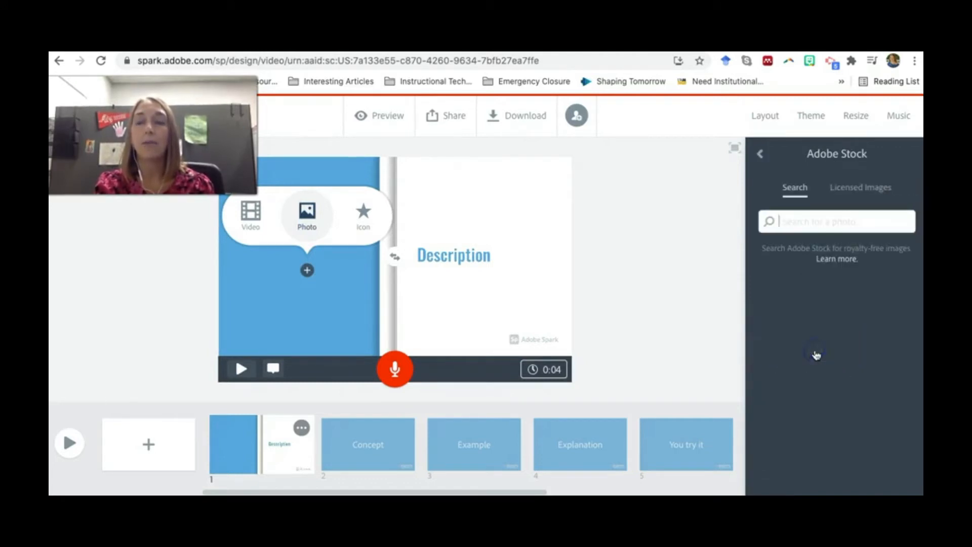
type("compute")
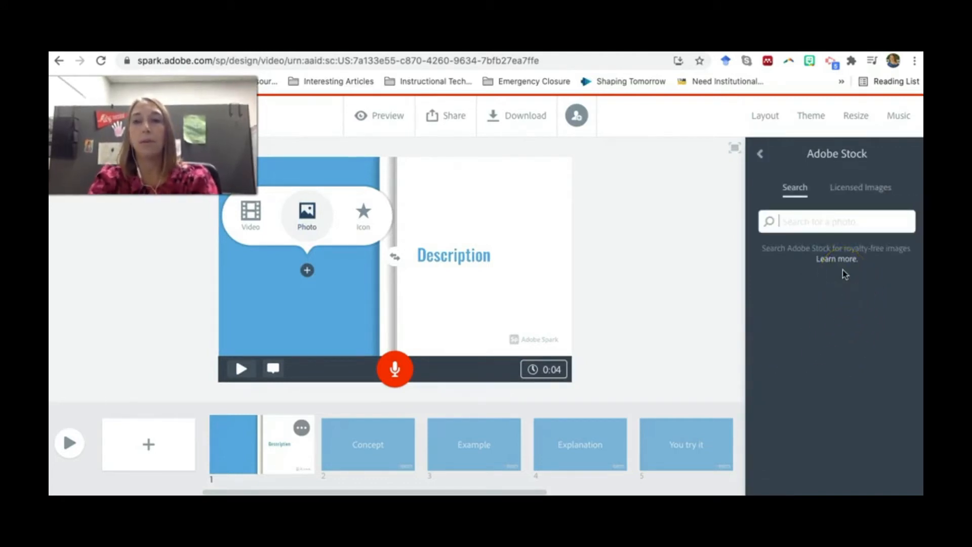
type("r")
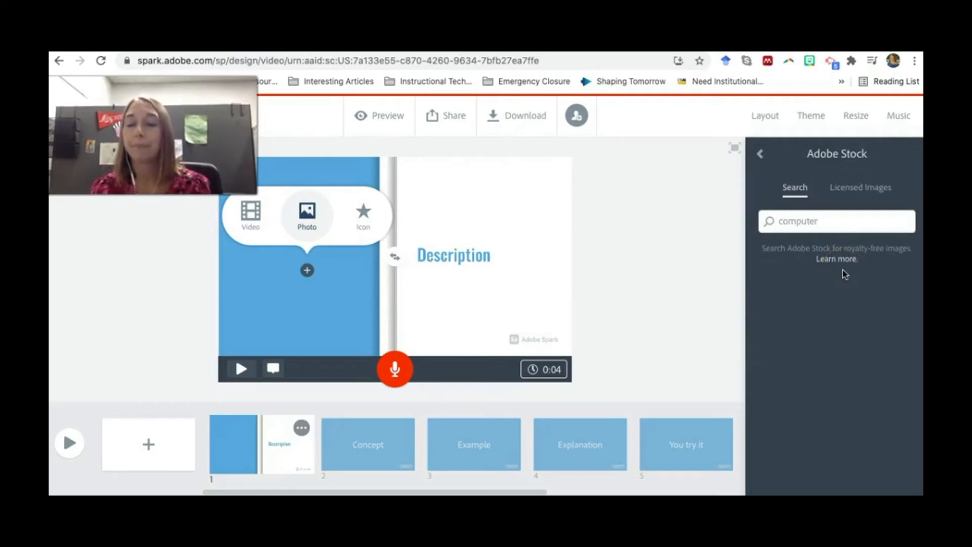
key("Return")
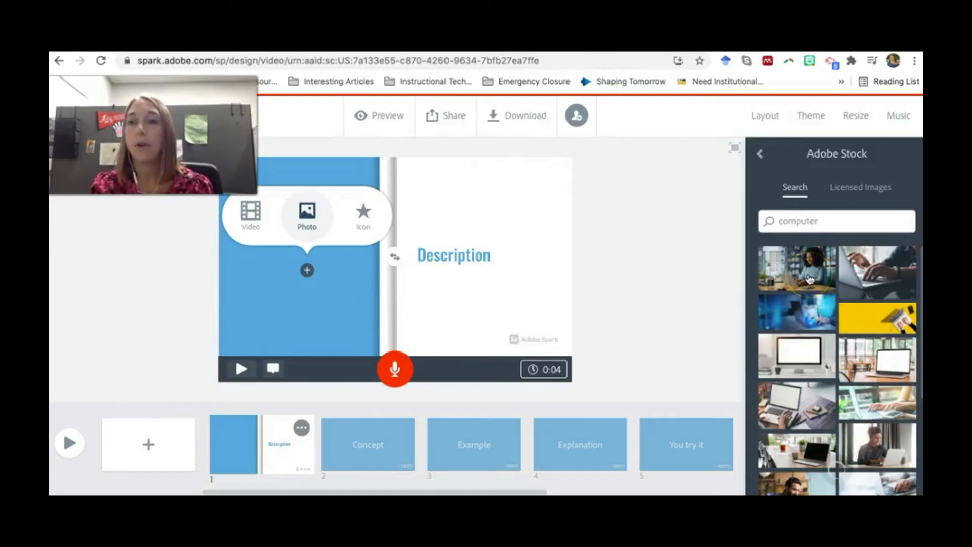
left_click(809, 279)
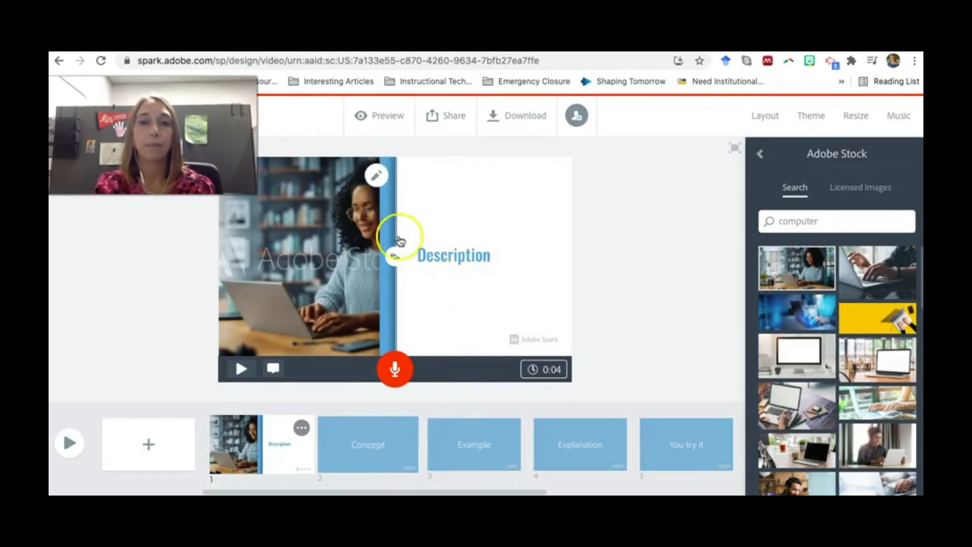
- Reposition the photo within its half to show the woman fully, and swap the photo and text sides
left_click(376, 177)
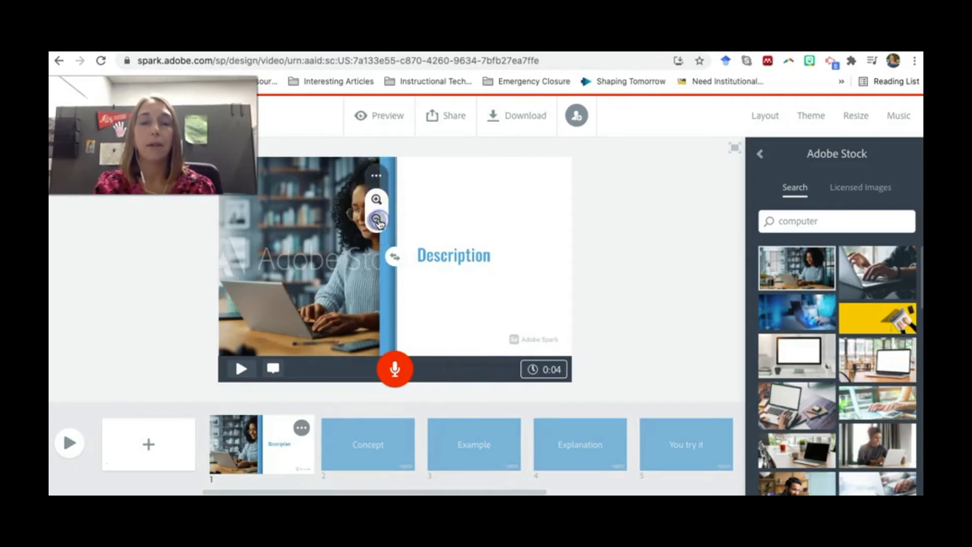
left_click_drag(330, 290, 290, 297)
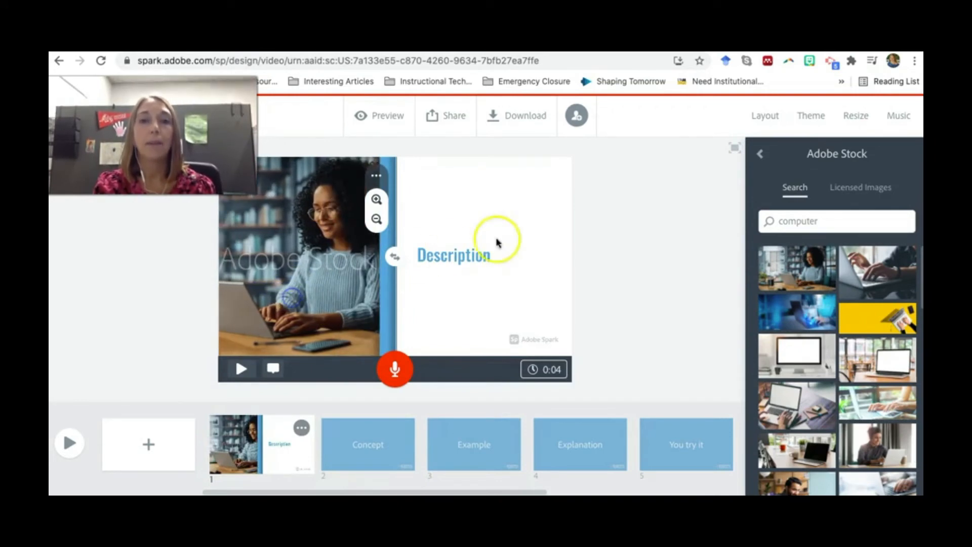
left_click(395, 257)
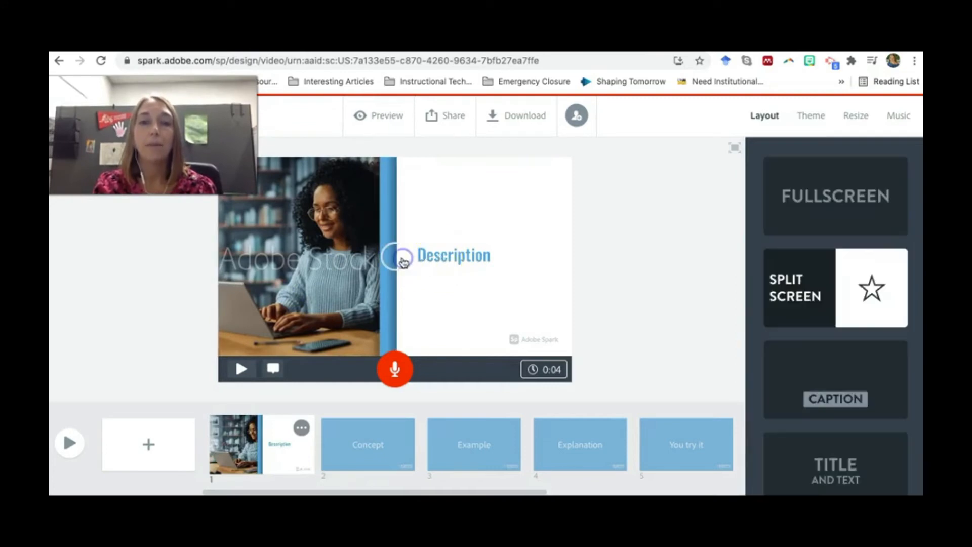
left_click(395, 257)
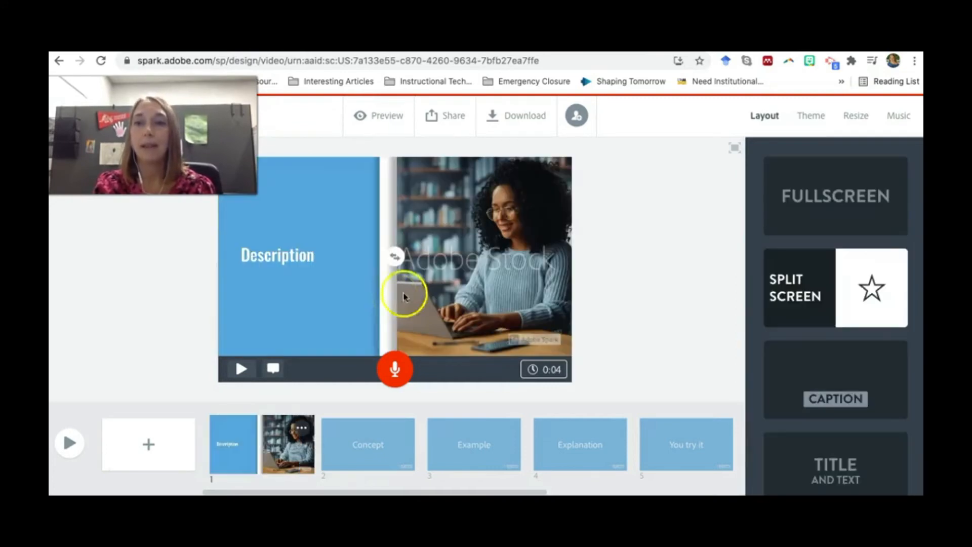
scroll(804, 403, "down", 1)
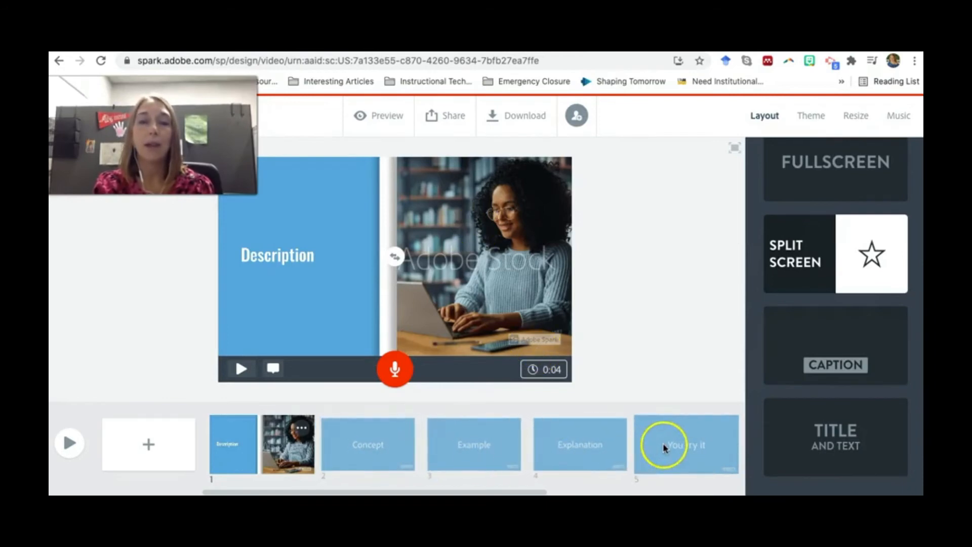
- Record a voice narration for the Concept slide, and replace it with a new recording of about 15 seconds
left_click(387, 449)
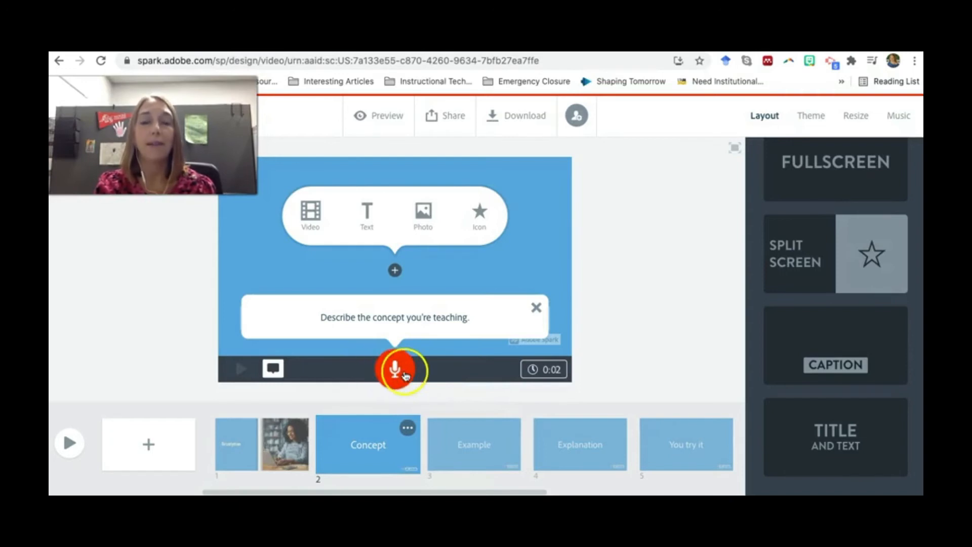
left_click(395, 371)
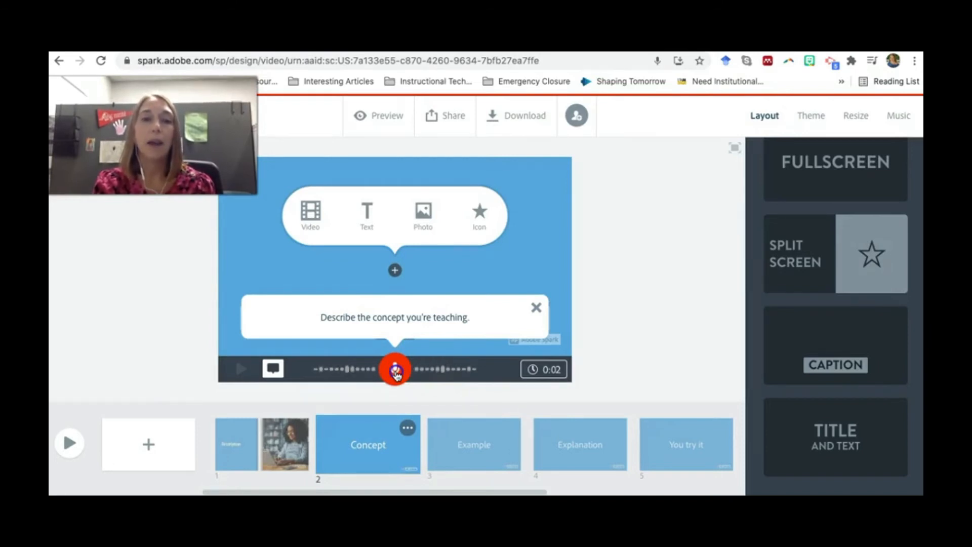
left_click(536, 309)
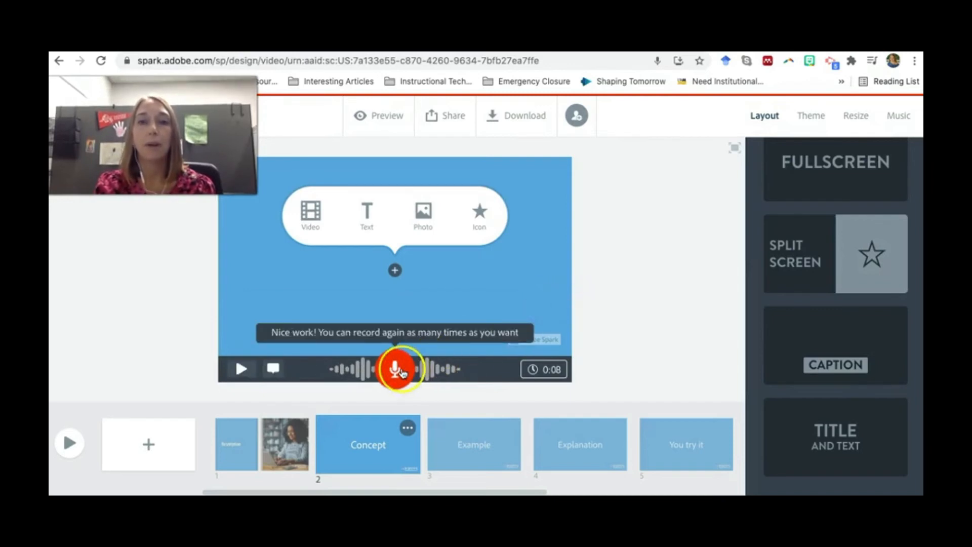
left_click(397, 369)
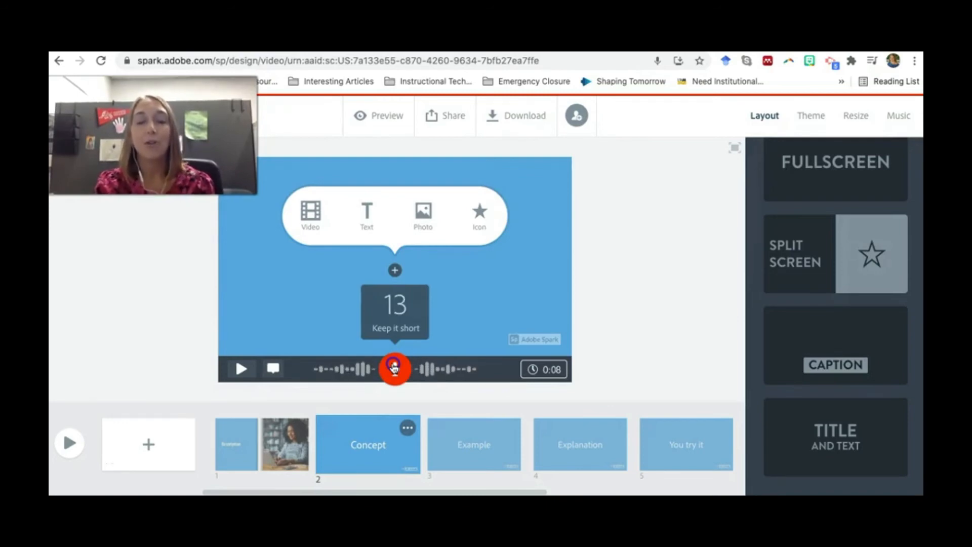
left_click_drag(395, 367, 394, 368)
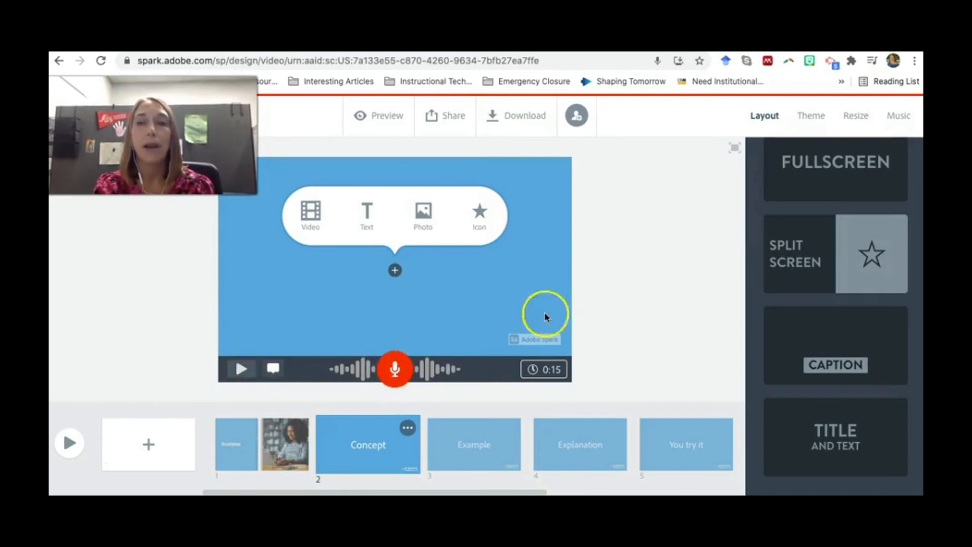
- Look through the video's available themes, resize options and background music tracks
left_click(812, 118)
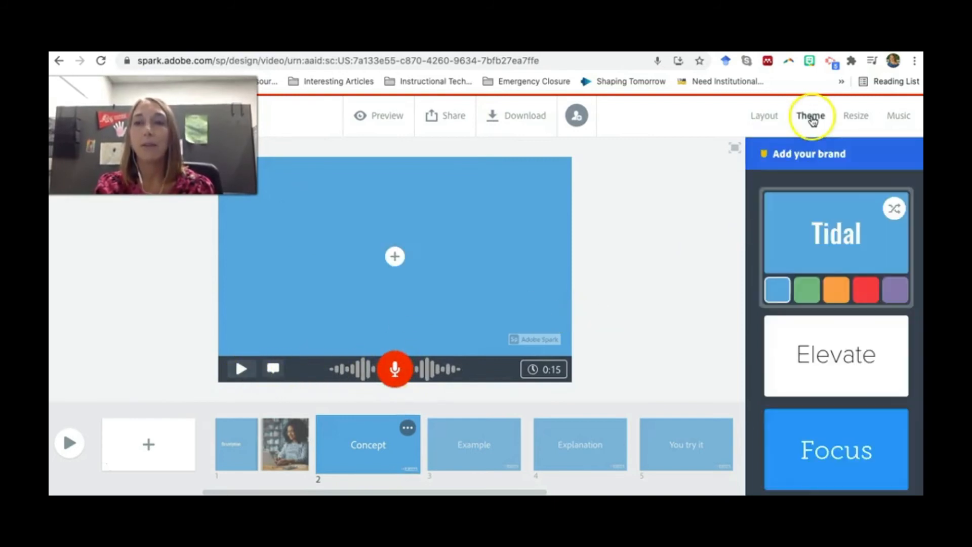
scroll(841, 364, "down", 6)
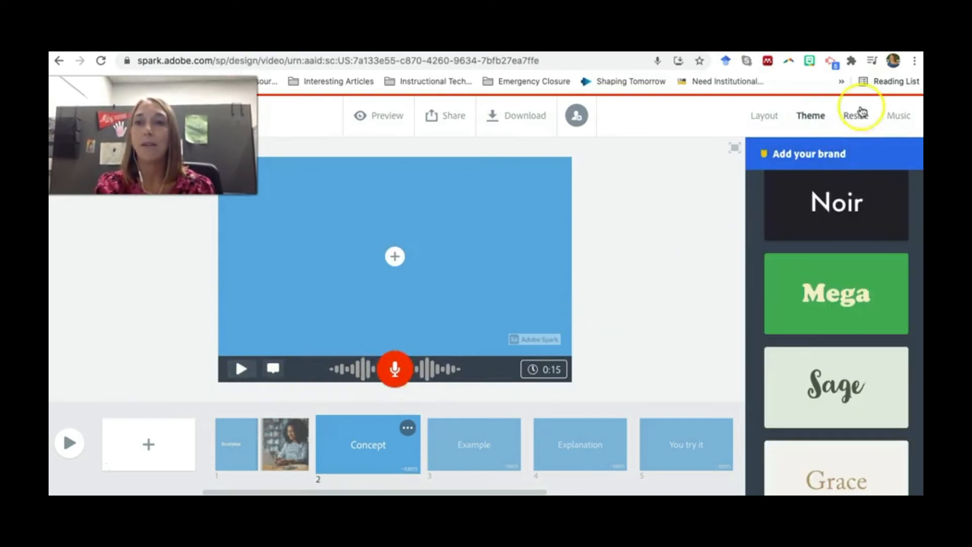
left_click(856, 116)
left_click(897, 120)
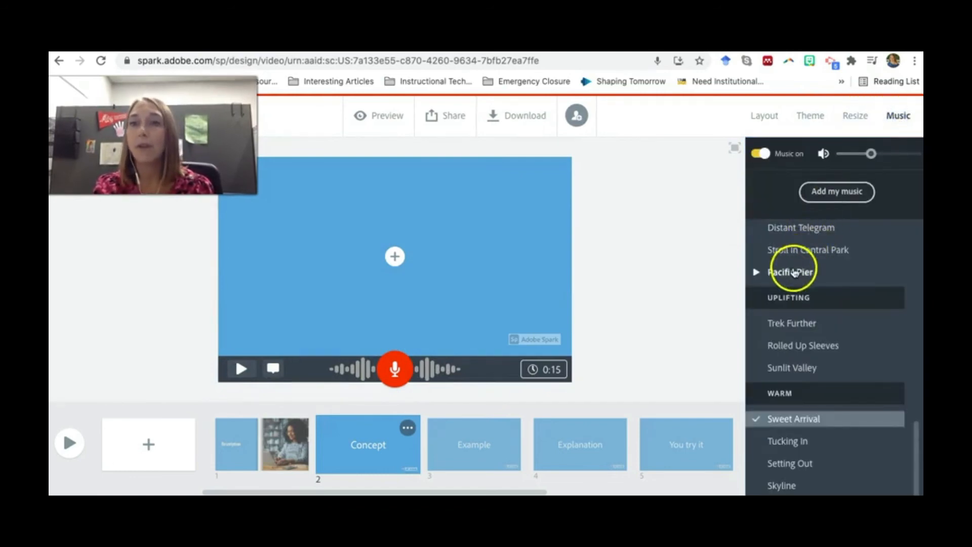
- Preview the Pacific Pier music track and view the video's Outro slide
left_click(757, 274)
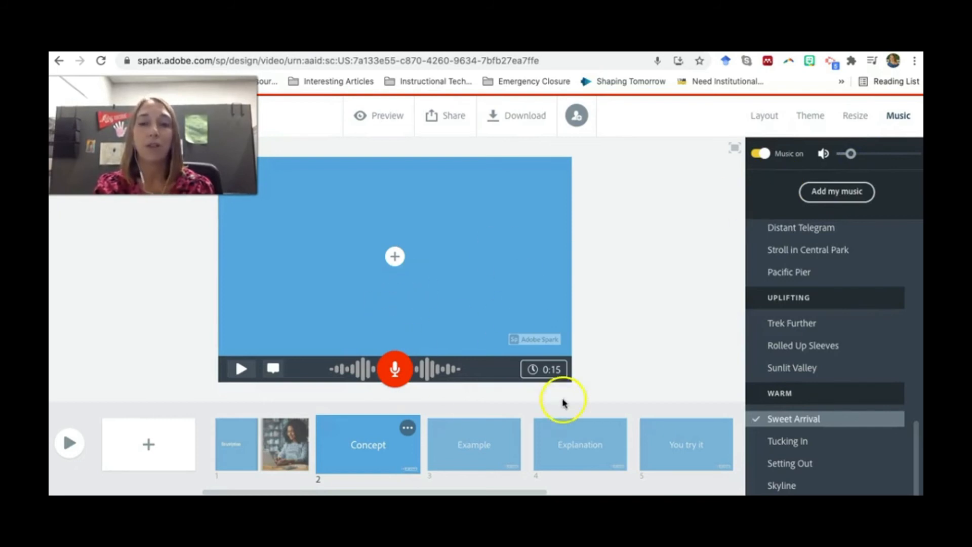
scroll(647, 453, "right", 6)
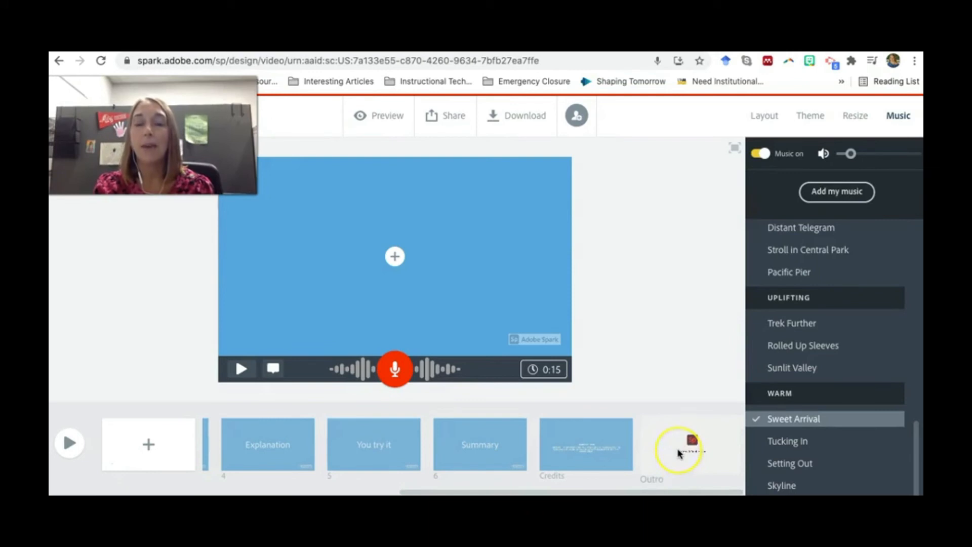
left_click(679, 453)
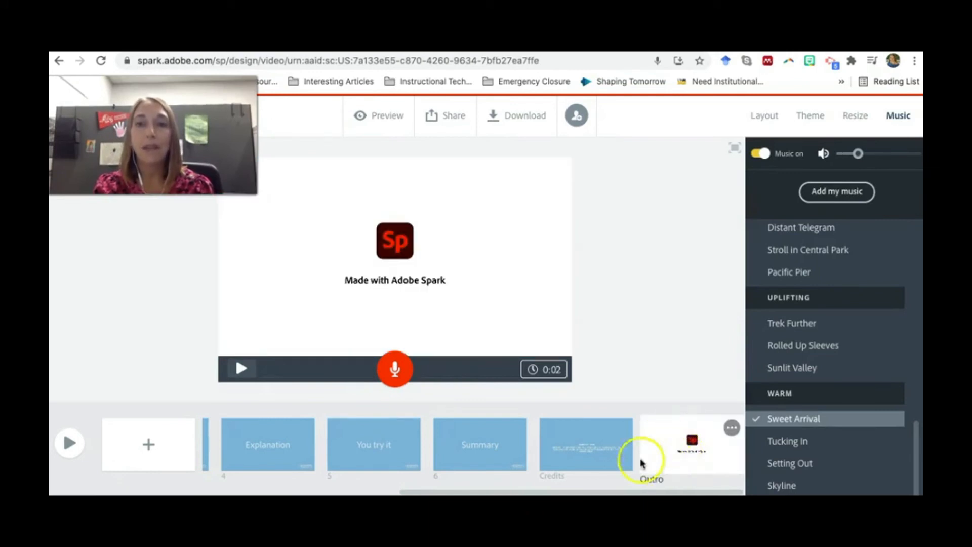
- Replace the placeholder heading on the Credits slide with "Created by" followed by the author's full name
left_click(602, 448)
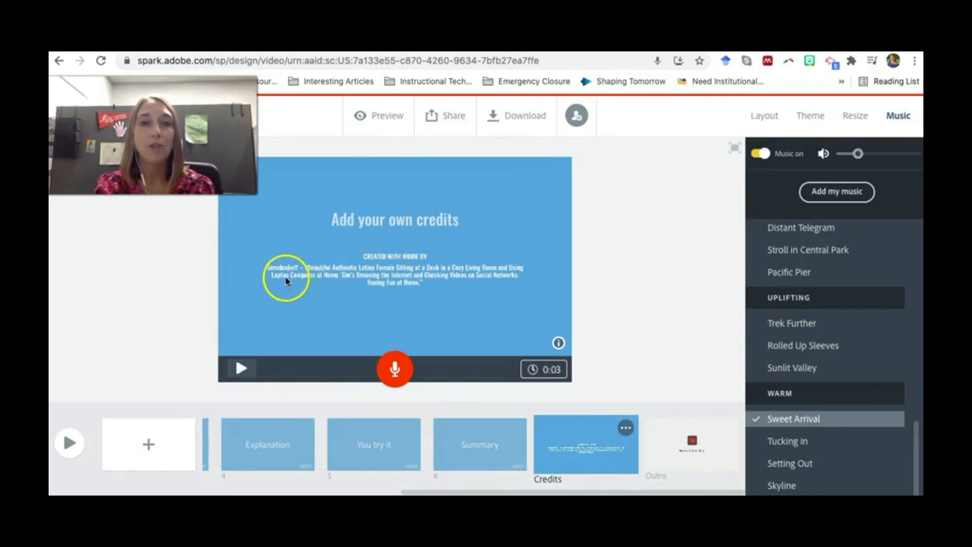
scroll(299, 446, "left", 3)
scroll(299, 448, "left", 6)
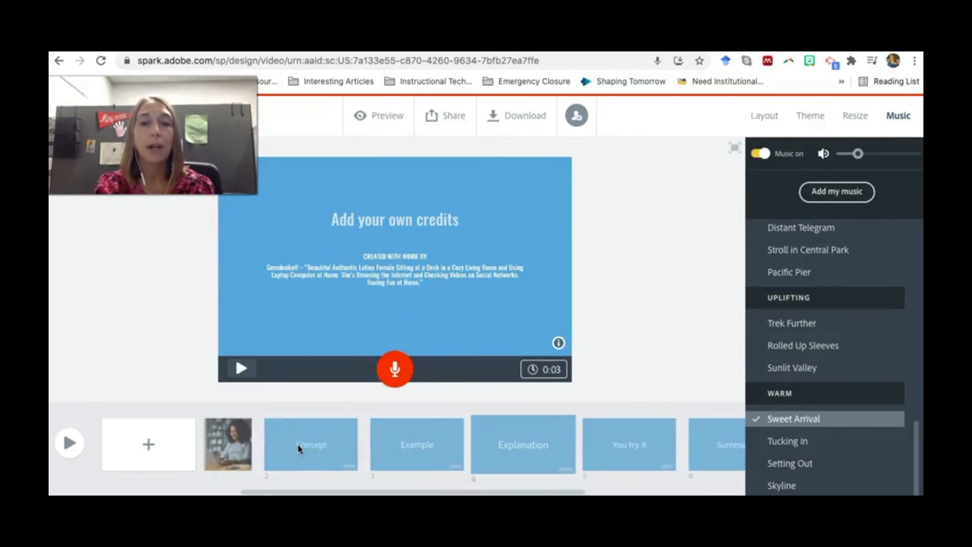
scroll(299, 448, "right", 8)
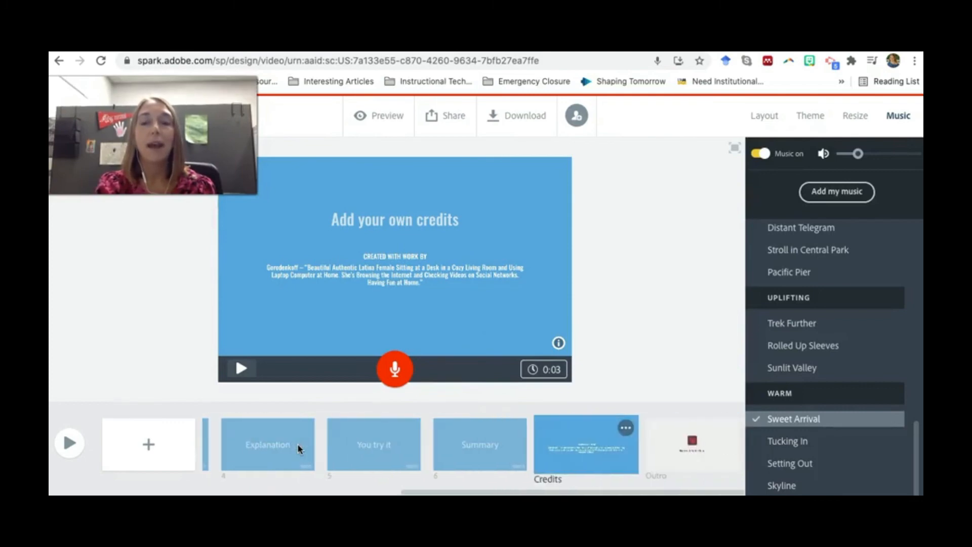
scroll(299, 448, "left", 10)
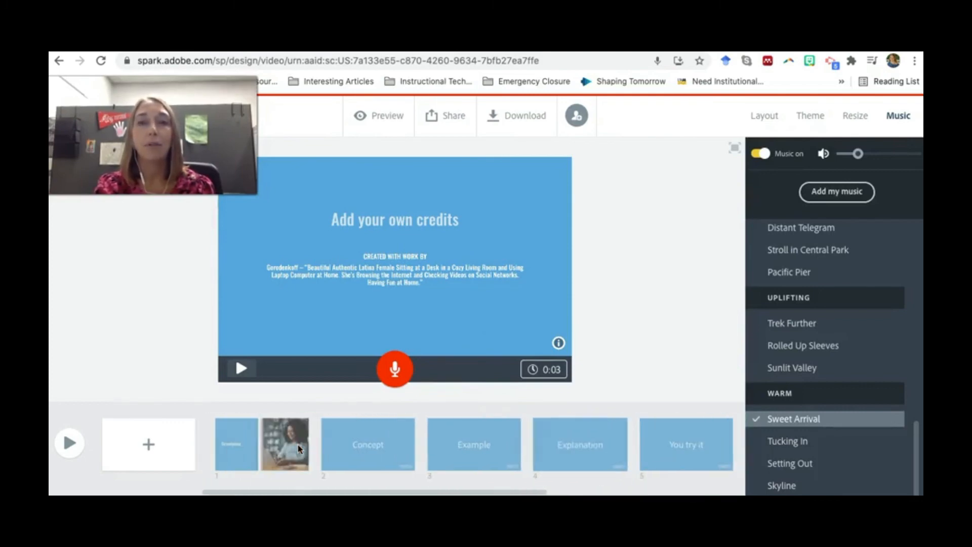
left_click(421, 230)
type("Created by Alex Rockey")
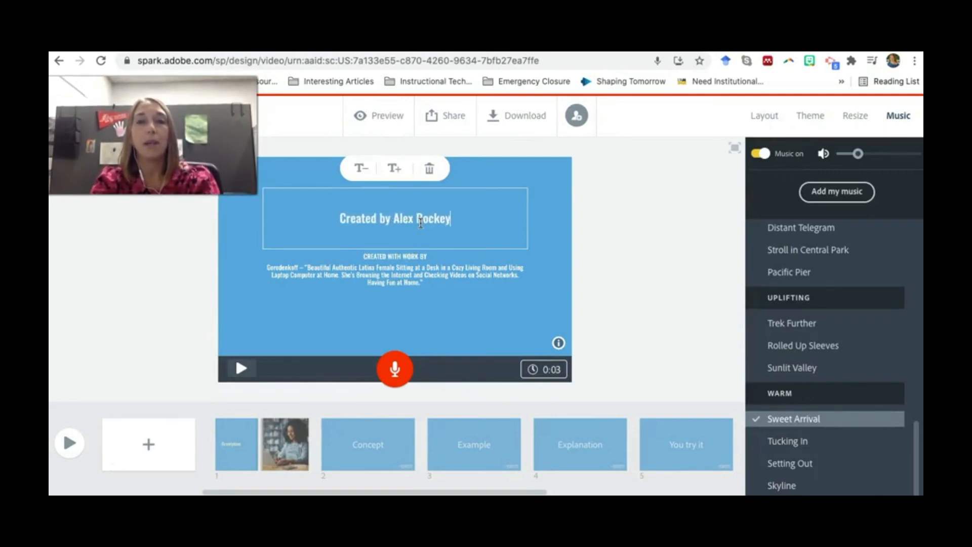
left_click(656, 301)
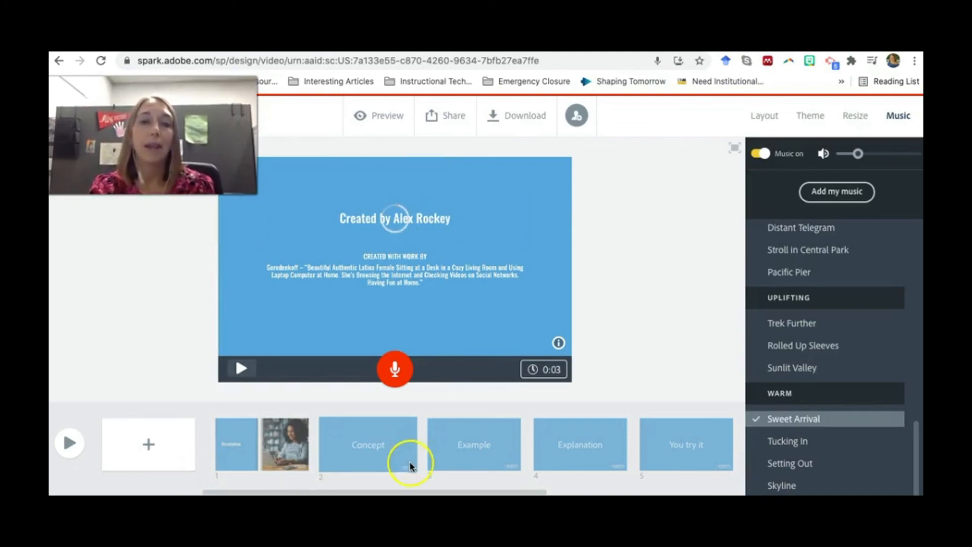
scroll(412, 462, "right", 5)
scroll(412, 465, "left", 5)
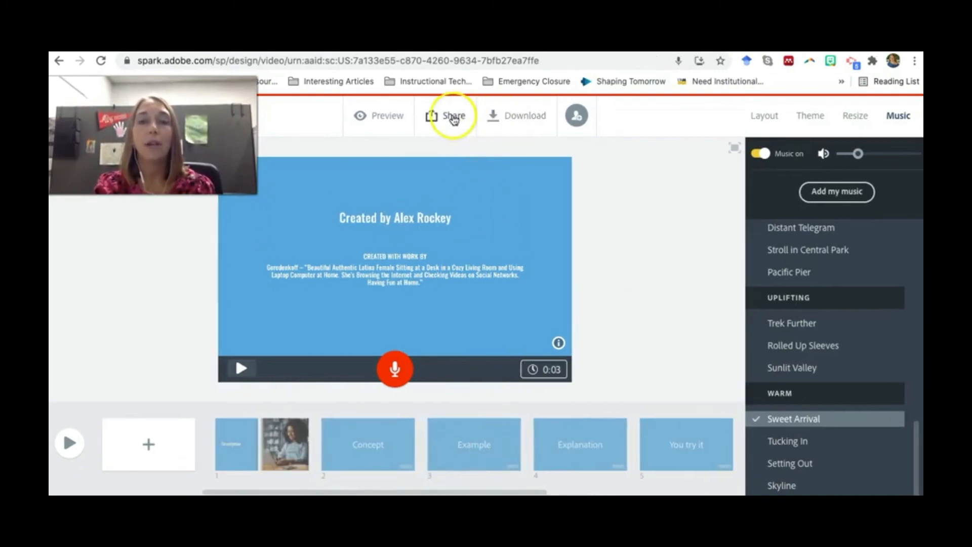
- Check the video's sharing options and start downloading the video
left_click(451, 115)
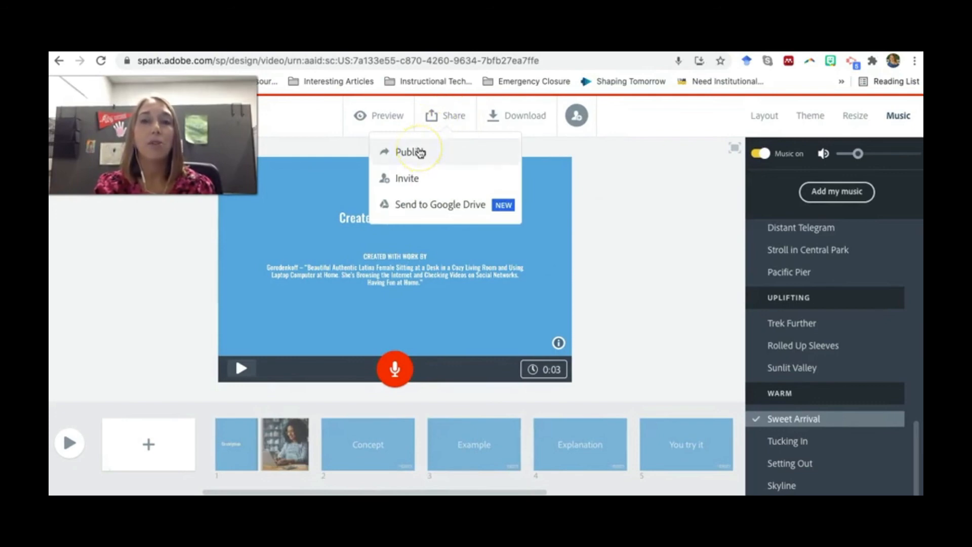
left_click(380, 114)
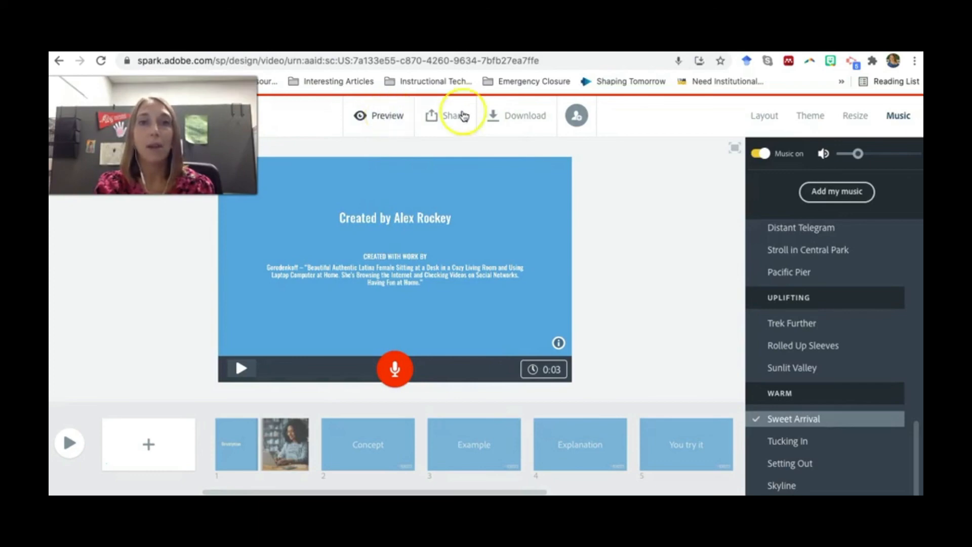
left_click(513, 117)
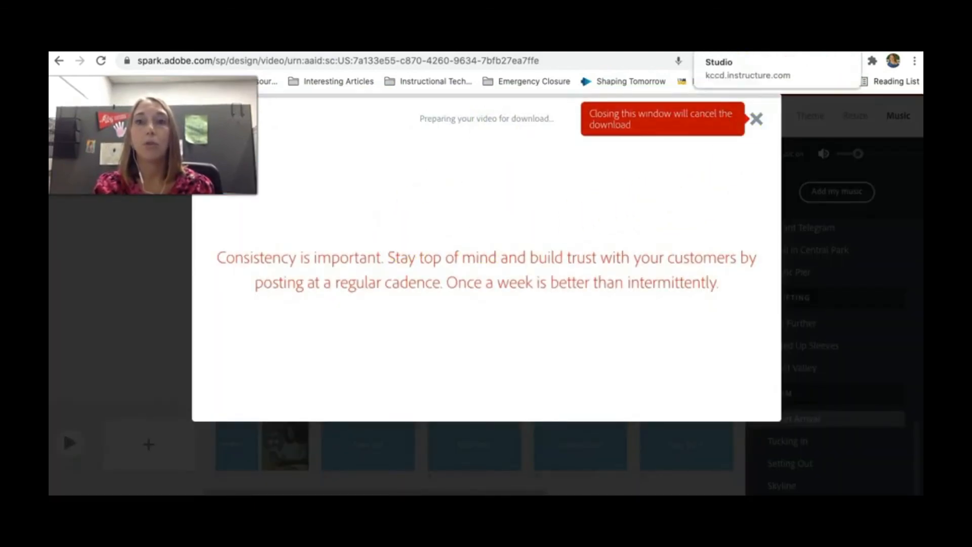
- Switch to the Canvas Studio video library to view it, and return to the Adobe Spark download
left_click(729, 48)
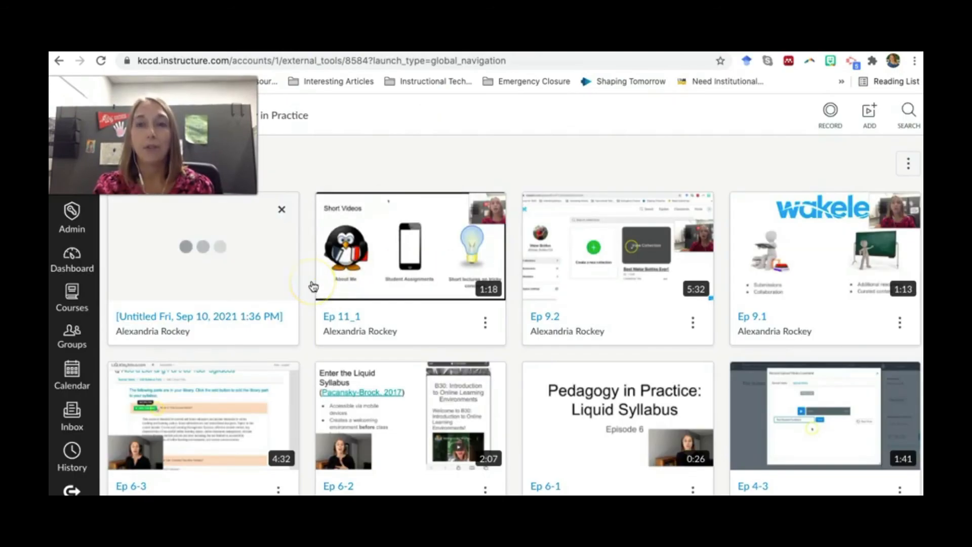
left_click(777, 48)
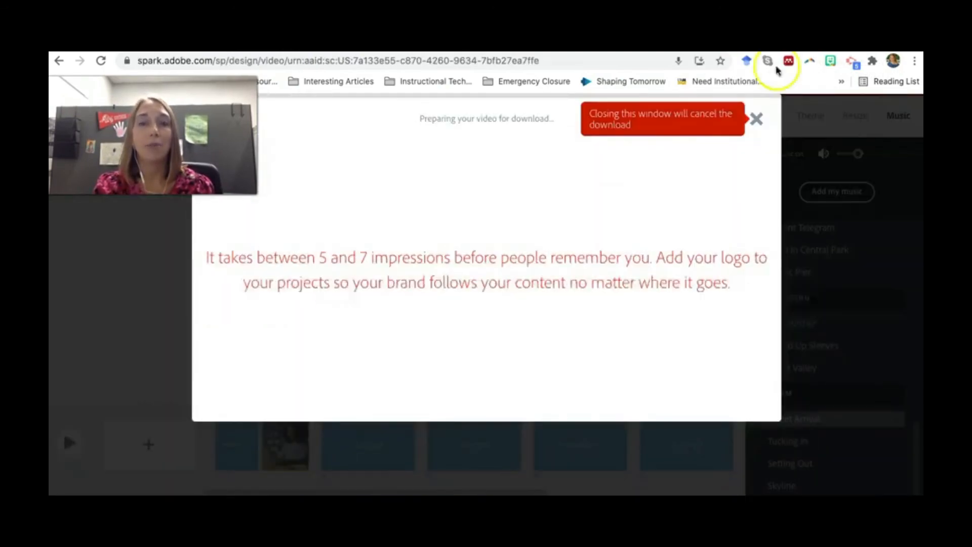